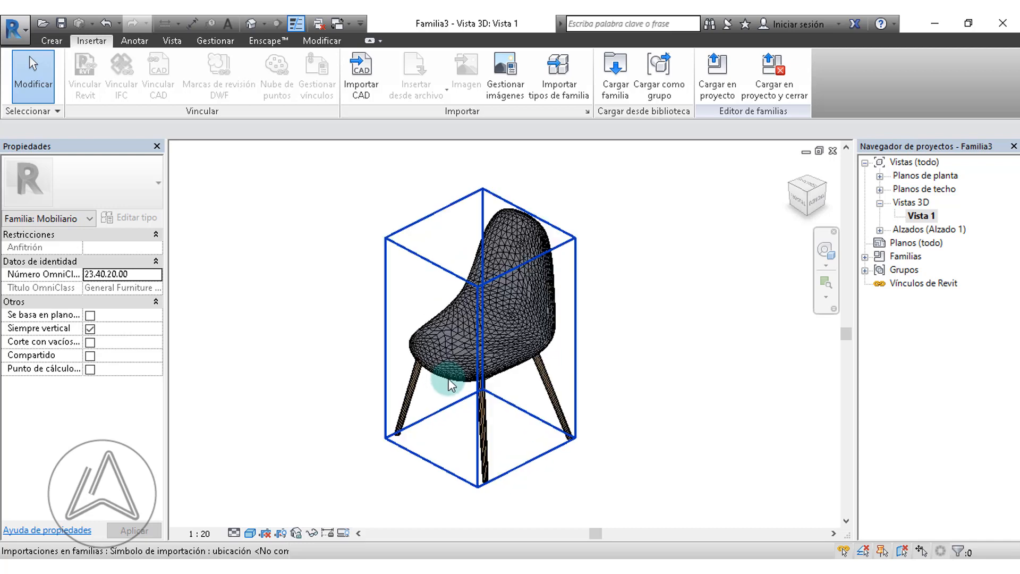
{"action": "middle_click_drag", "start_coordinate": [447, 366], "coordinate": [510, 383], "text": "shift"}
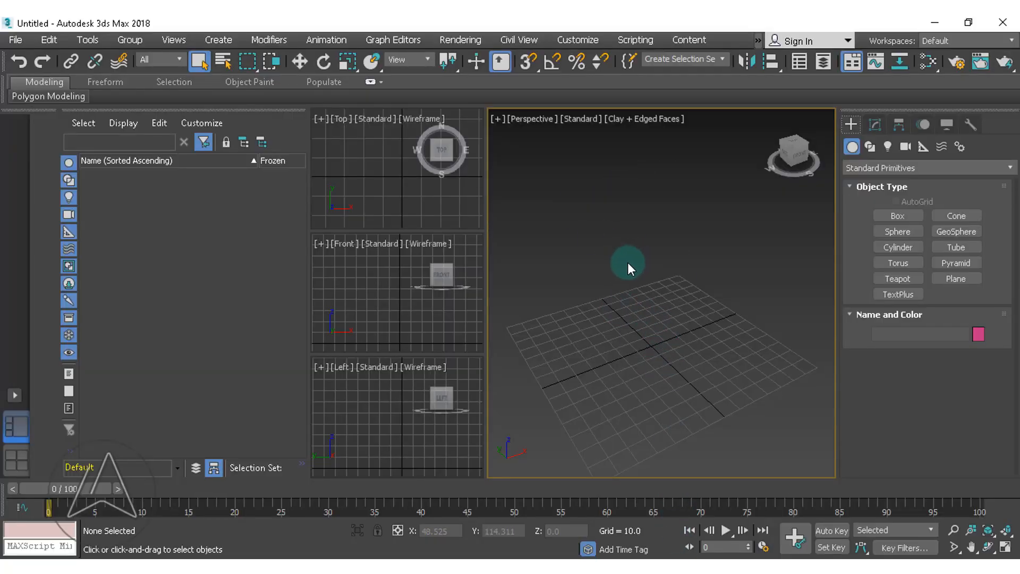
In 3ds Max, import the chair drawing M_Silla_01.dwg from the M_SILLA_01 folder with the default import options.
{"action": "left_click", "coordinate": [19, 42]}
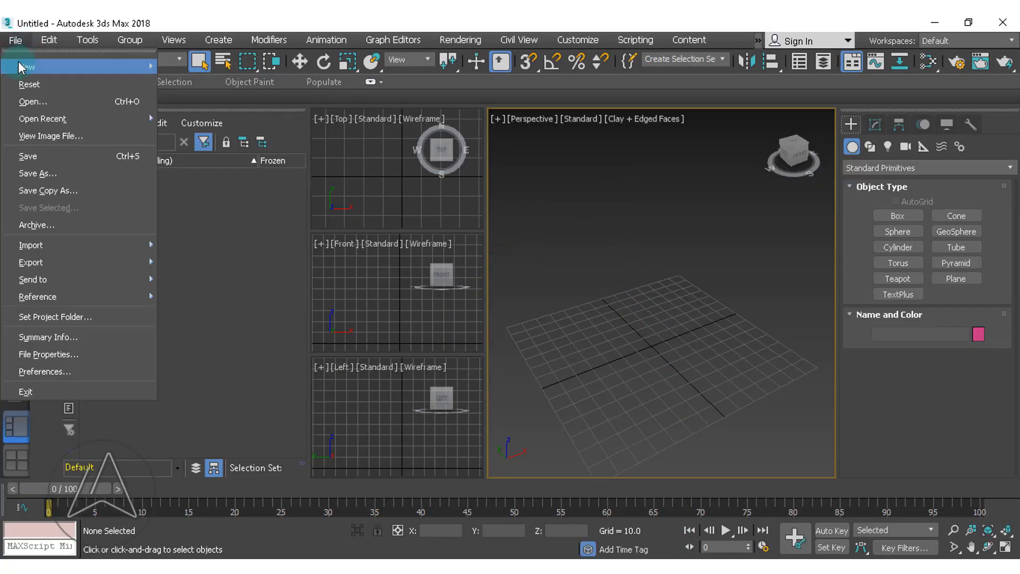
{"action": "mouse_move", "coordinate": [118, 245]}
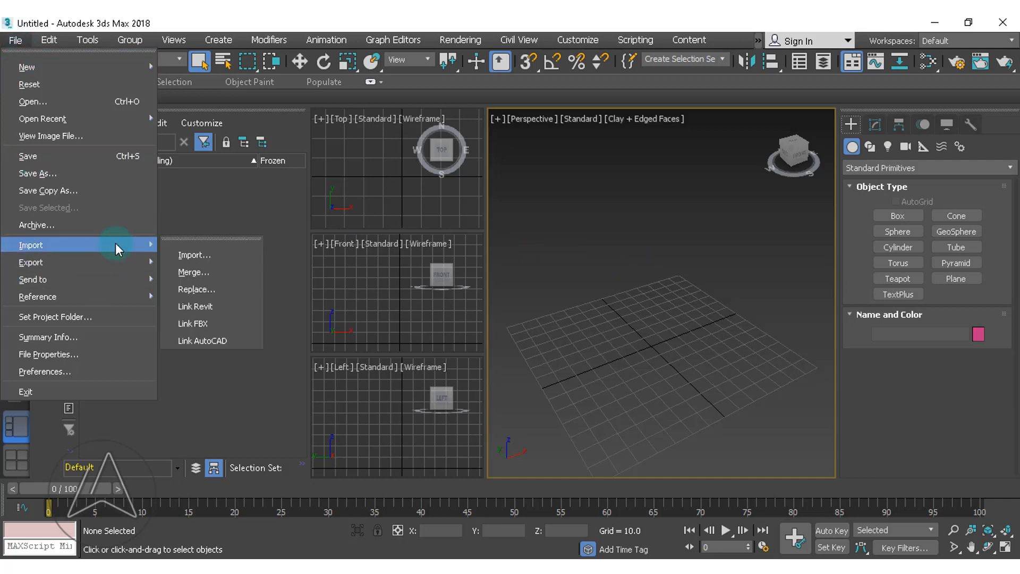
{"action": "left_click", "coordinate": [180, 254]}
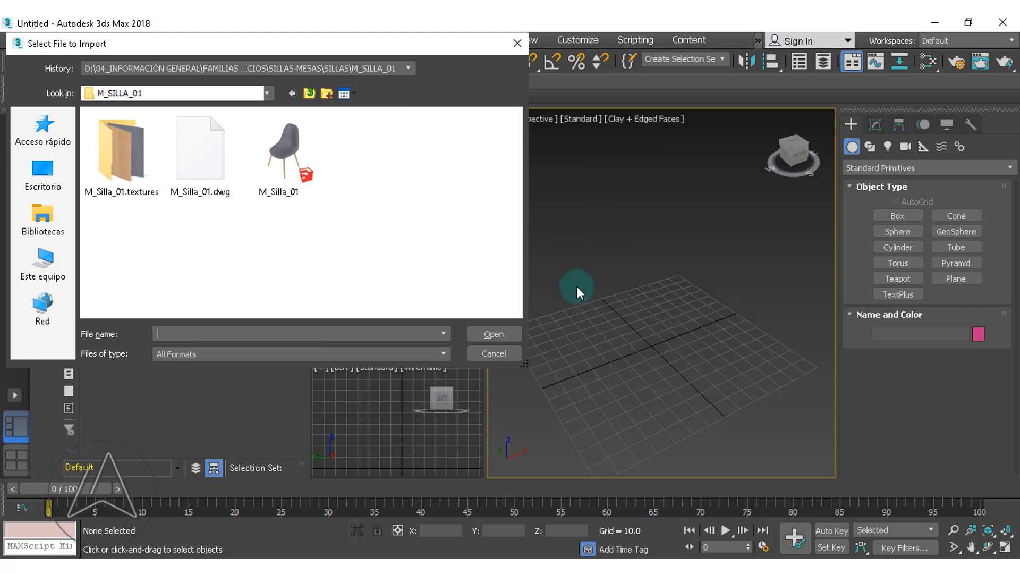
{"action": "double_click", "coordinate": [216, 174]}
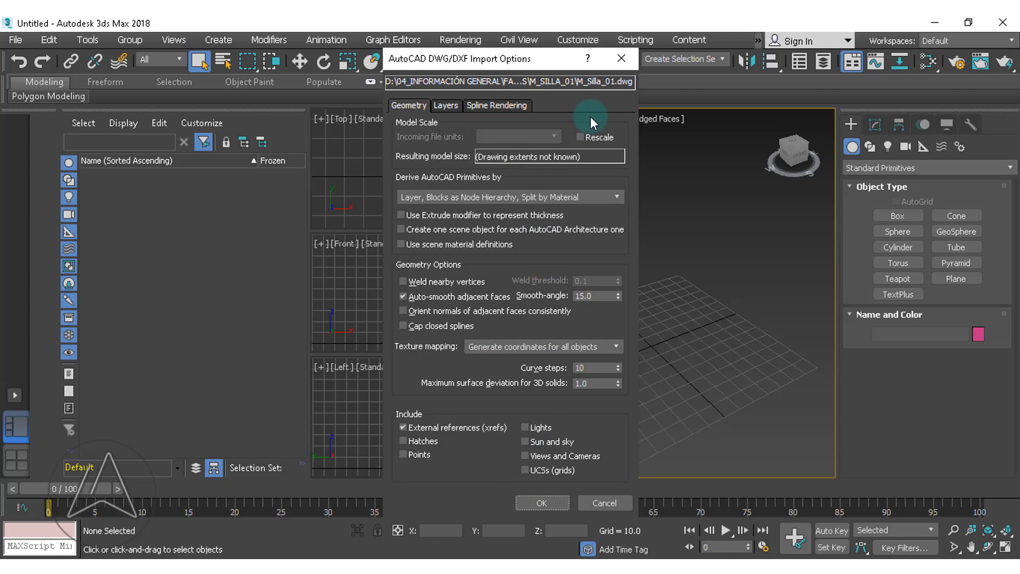
{"action": "left_click", "coordinate": [551, 507]}
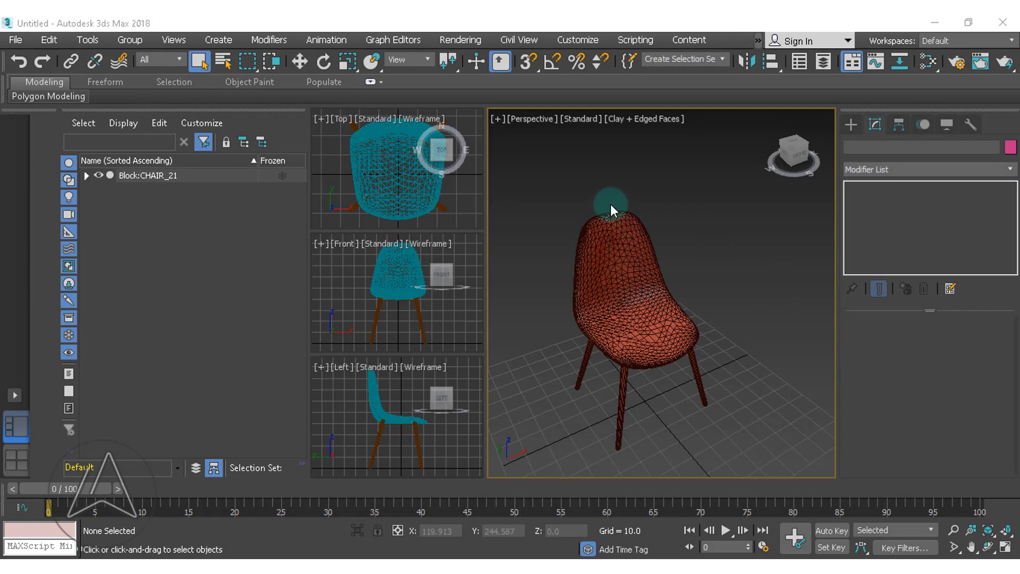
Convert all parts of the imported chair to Editable Mesh and clear the selection.
{"action": "left_click_drag", "start_coordinate": [651, 345], "coordinate": [745, 466]}
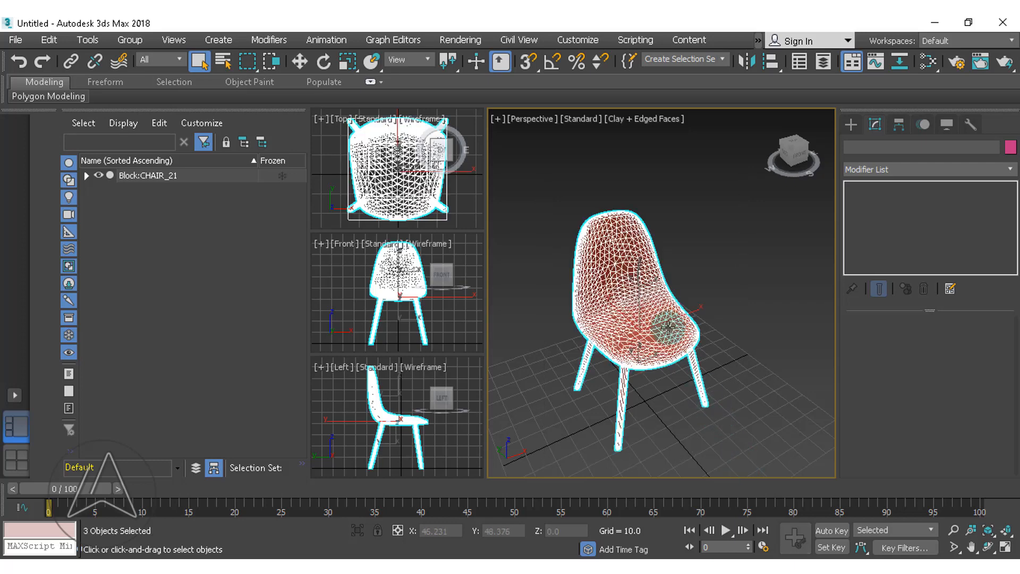
{"action": "right_click", "coordinate": [676, 345]}
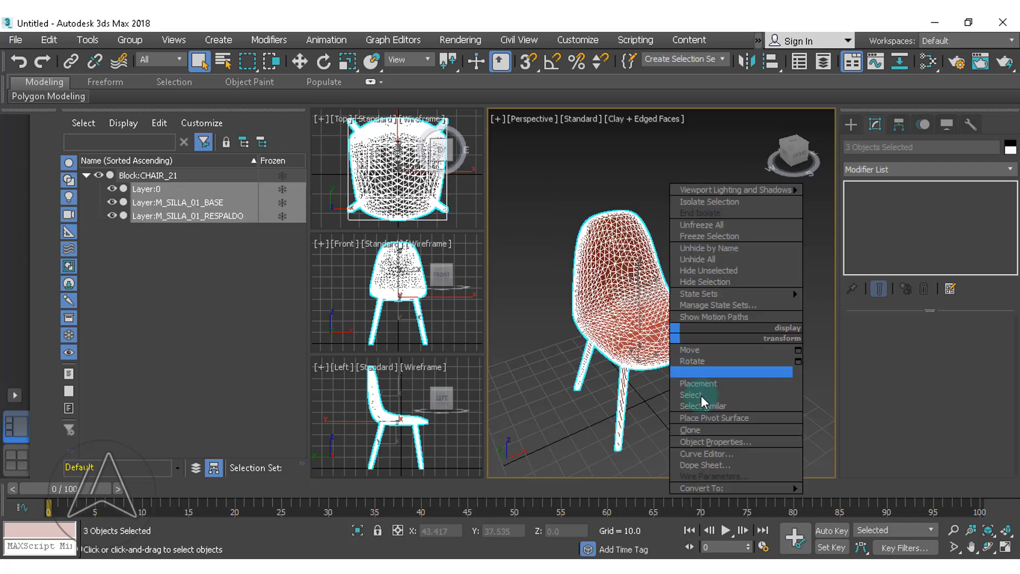
{"action": "mouse_move", "coordinate": [732, 490]}
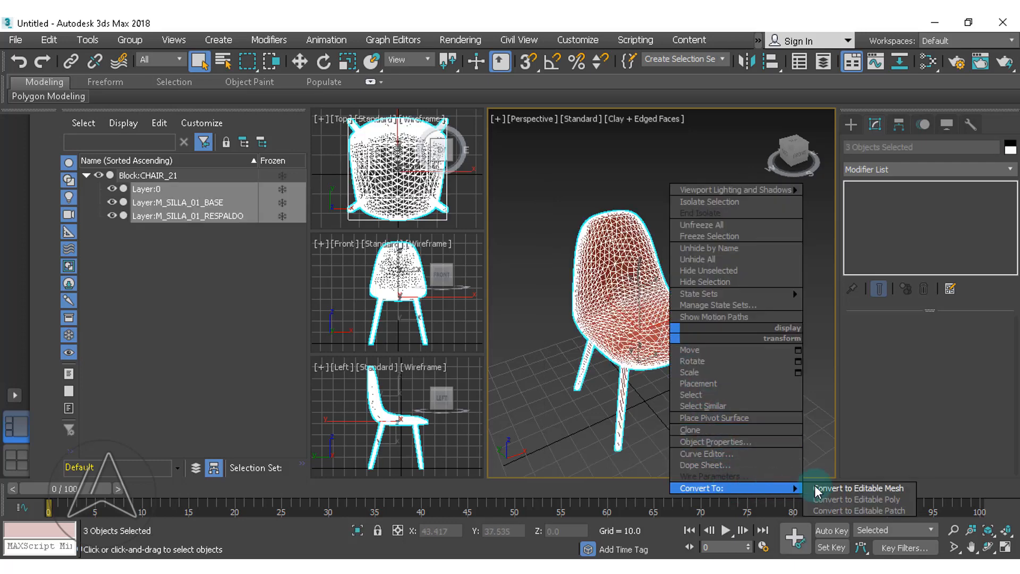
{"action": "left_click", "coordinate": [842, 490]}
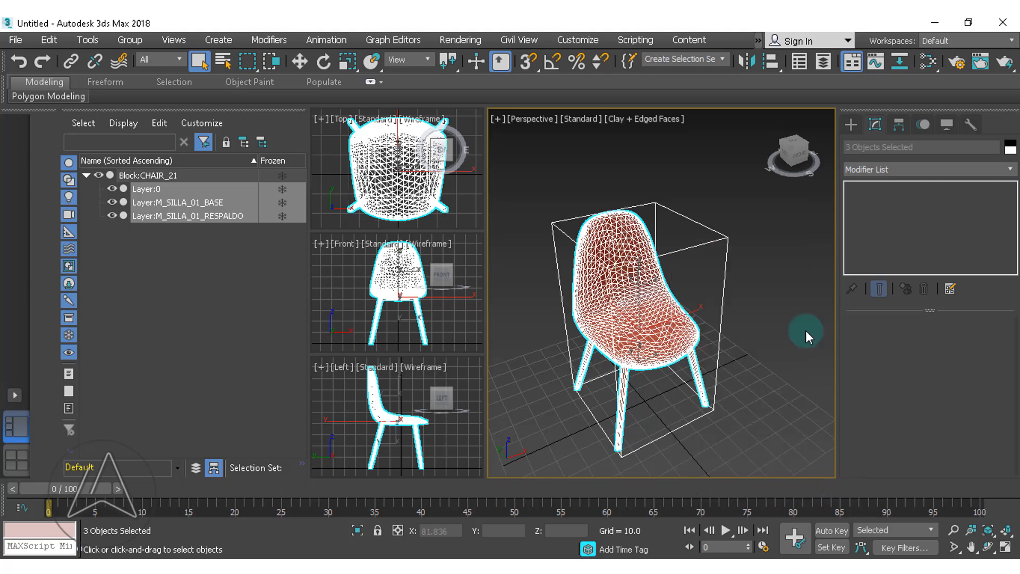
{"action": "left_click", "coordinate": [776, 292]}
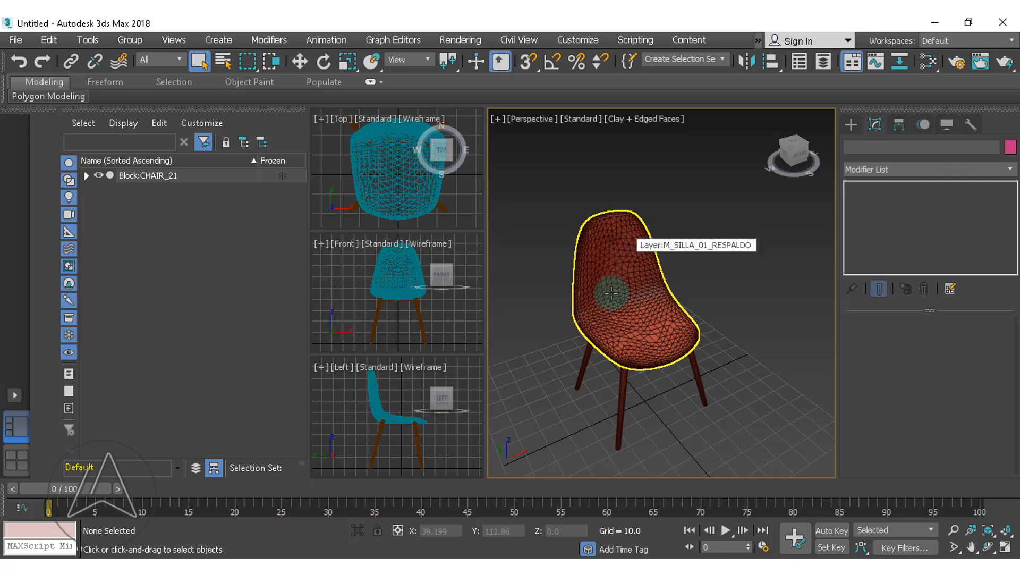
Make all edges of the chair's seat shell (M_SILLA_01_RESPALDO) invisible, then leave edge editing and deselect the mesh.
{"action": "left_click", "coordinate": [630, 264]}
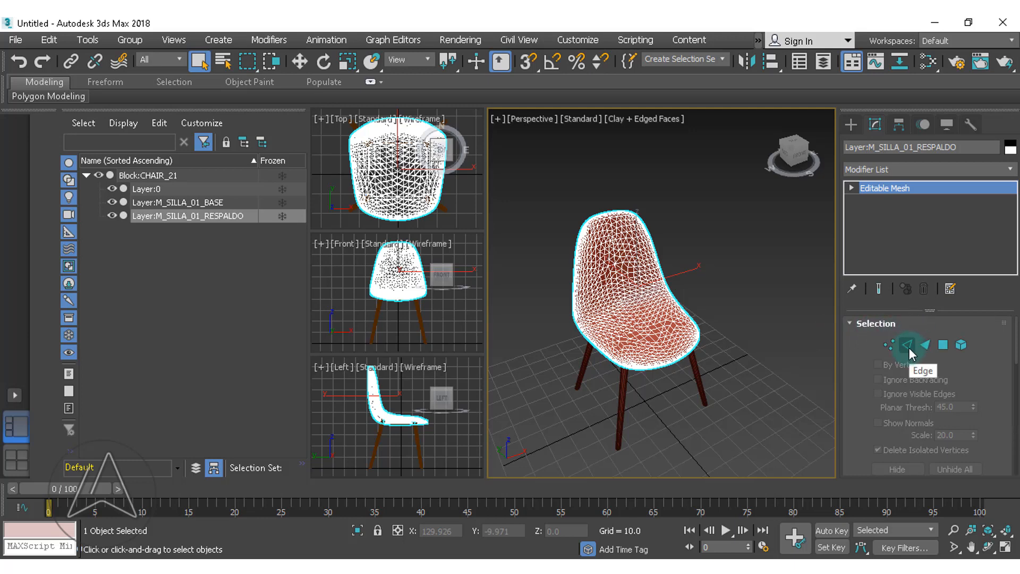
{"action": "left_click", "coordinate": [907, 345]}
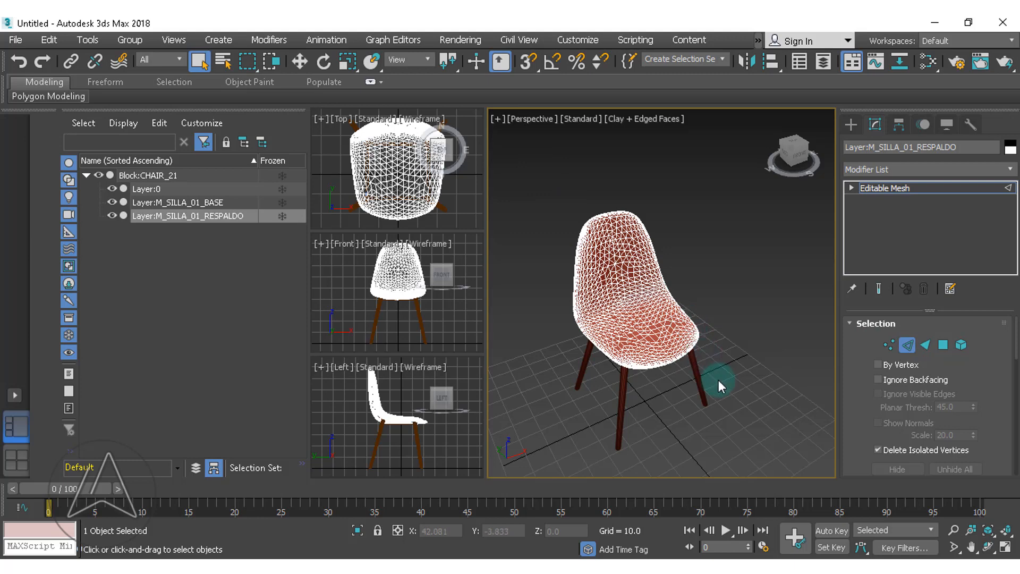
{"action": "left_click_drag", "start_coordinate": [535, 165], "coordinate": [751, 404]}
{"action": "left_click_drag", "start_coordinate": [751, 404], "coordinate": [751, 404]}
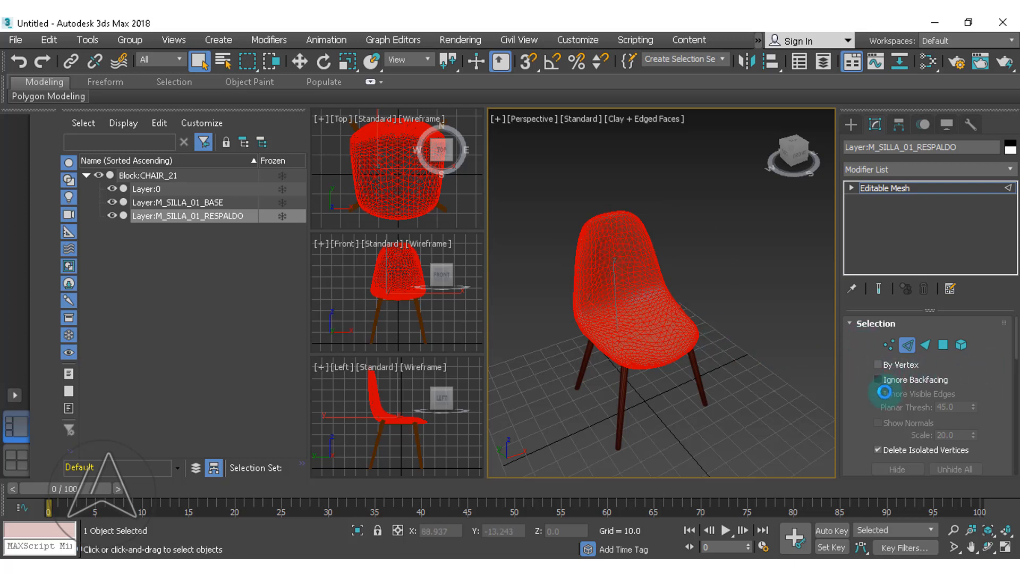
{"action": "scroll", "coordinate": [881, 399], "scroll_direction": "down", "scroll_amount": 5}
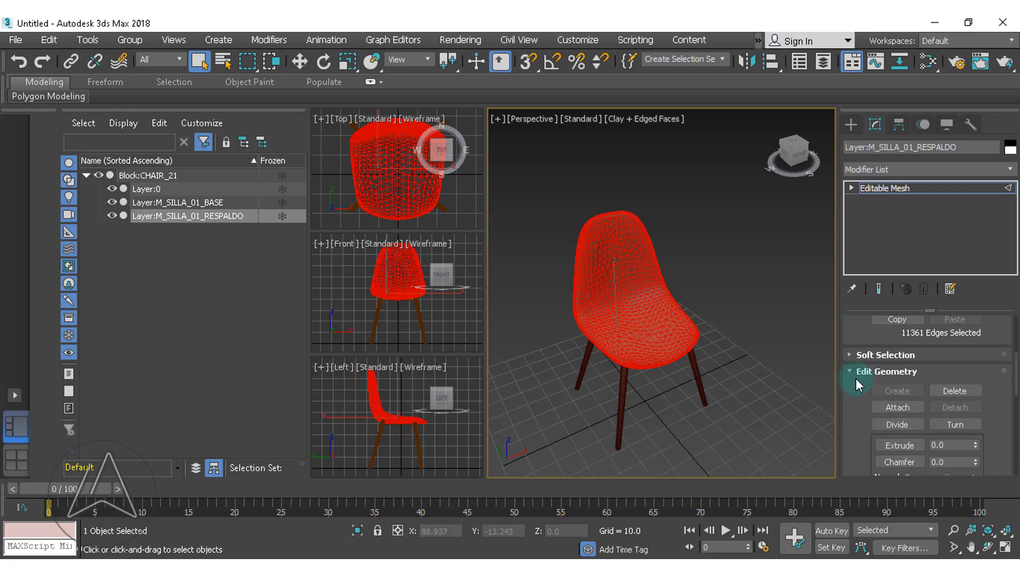
{"action": "left_click", "coordinate": [849, 371]}
{"action": "scroll", "coordinate": [854, 393], "scroll_direction": "down", "scroll_amount": 1}
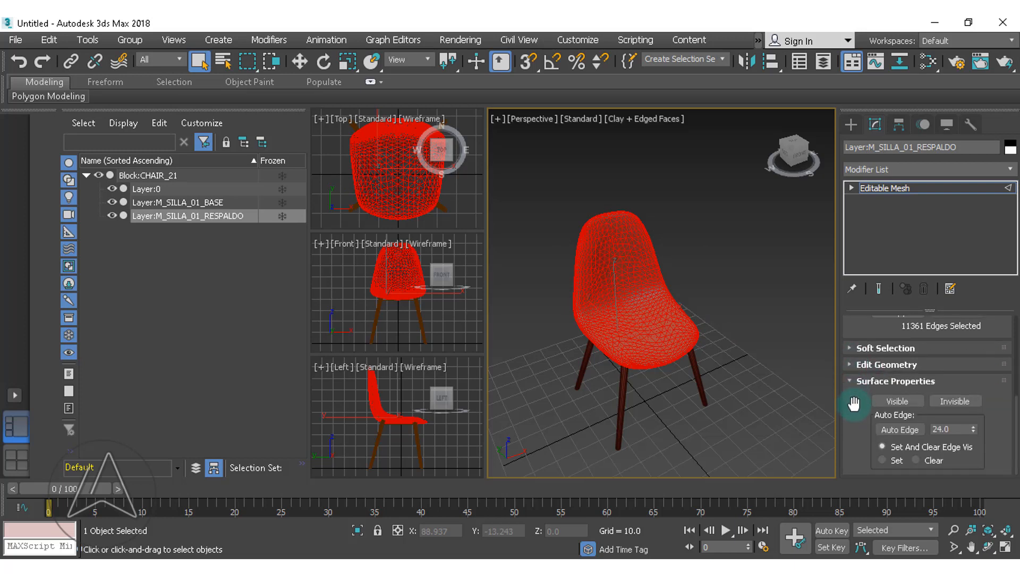
{"action": "left_click", "coordinate": [956, 401]}
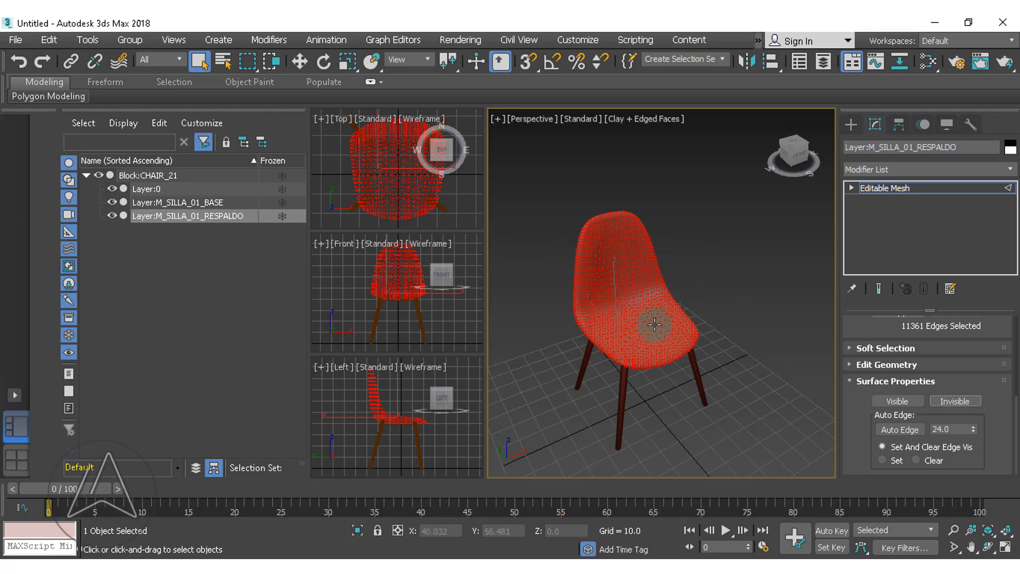
{"action": "left_click", "coordinate": [769, 285]}
{"action": "left_click_drag", "start_coordinate": [857, 351], "coordinate": [875, 326]}
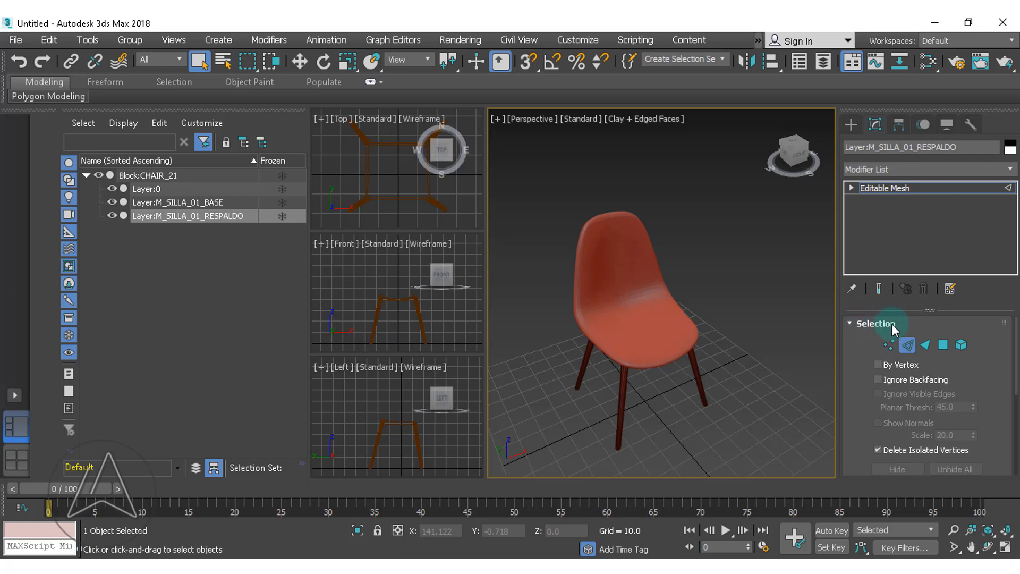
{"action": "left_click", "coordinate": [909, 345]}
{"action": "left_click", "coordinate": [907, 345]}
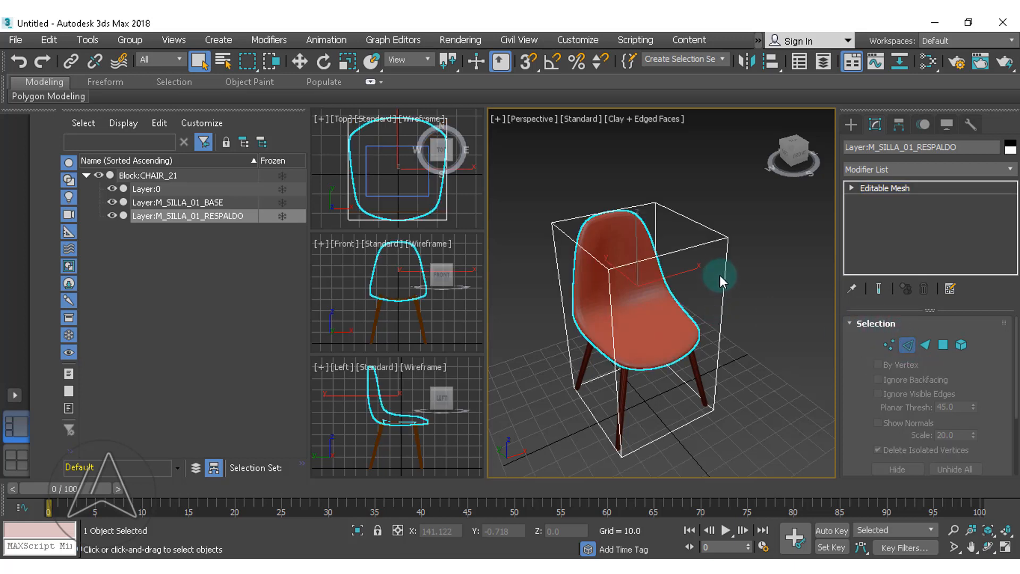
{"action": "left_click", "coordinate": [772, 257]}
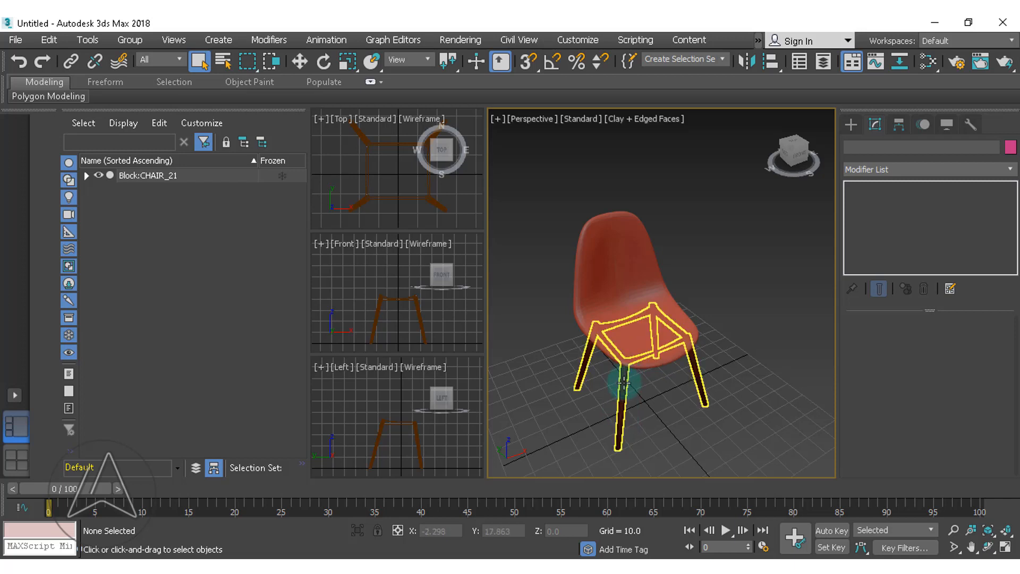
Make all edges of the chair's leg base (M_SILLA_01_BASE) invisible, then leave edge editing and deselect the mesh.
{"action": "left_click", "coordinate": [623, 382]}
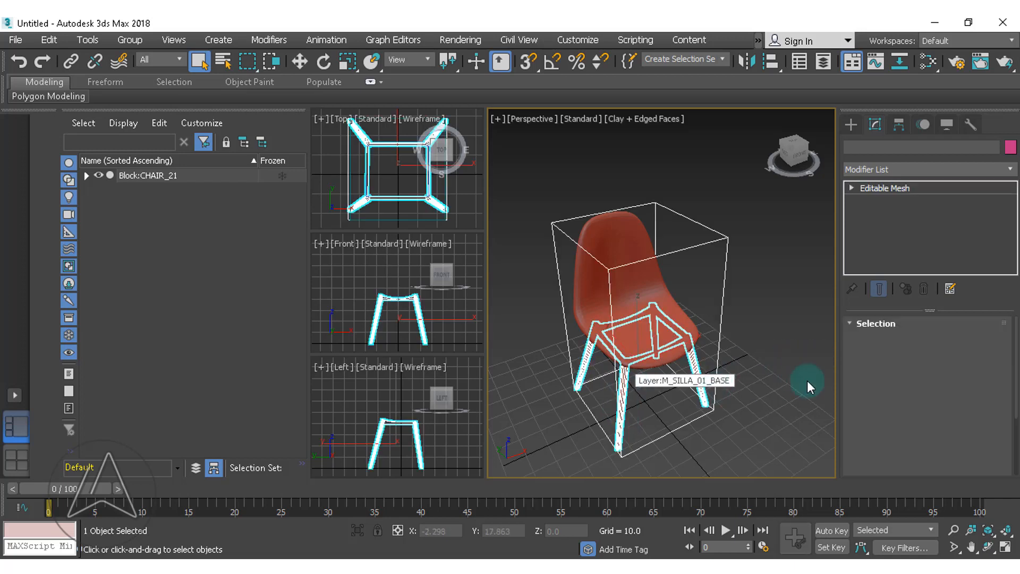
{"action": "left_click", "coordinate": [906, 345]}
{"action": "left_click_drag", "start_coordinate": [553, 279], "coordinate": [753, 466]}
{"action": "scroll", "coordinate": [915, 369], "scroll_direction": "down", "scroll_amount": 3}
{"action": "scroll", "coordinate": [916, 369], "scroll_direction": "down", "scroll_amount": 3}
{"action": "left_click", "coordinate": [952, 405]}
{"action": "scroll", "coordinate": [920, 364], "scroll_direction": "up", "scroll_amount": 6}
{"action": "left_click", "coordinate": [907, 347]}
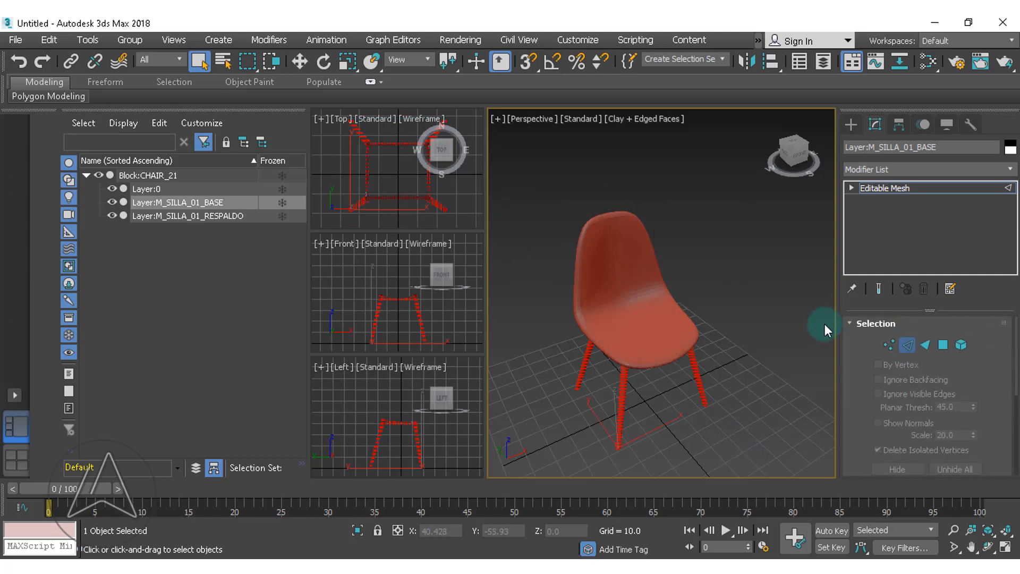
{"action": "left_click", "coordinate": [778, 302]}
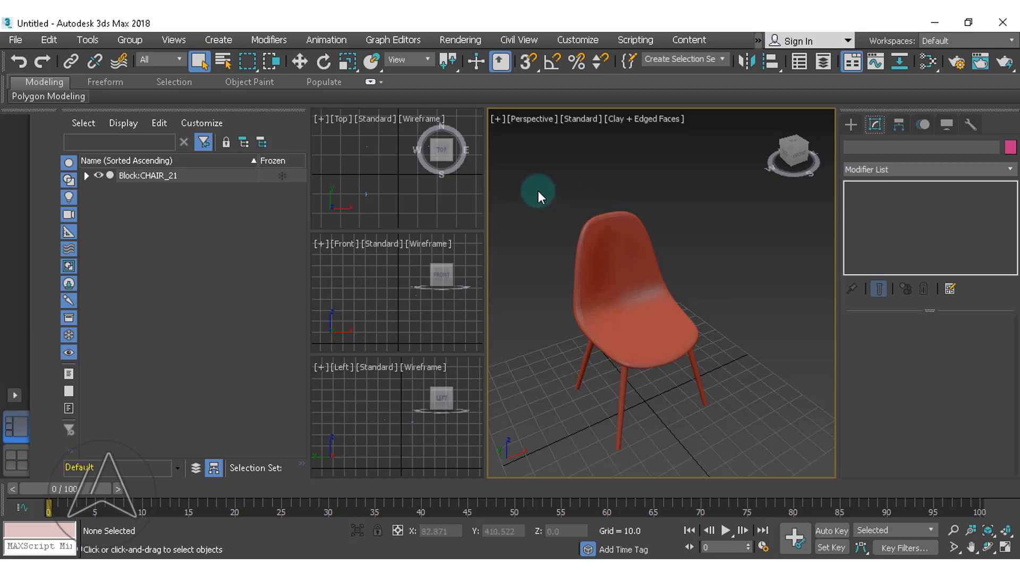
Start exporting the scene and choose the M_SILLA_01 folder as the destination.
{"action": "left_click", "coordinate": [15, 41]}
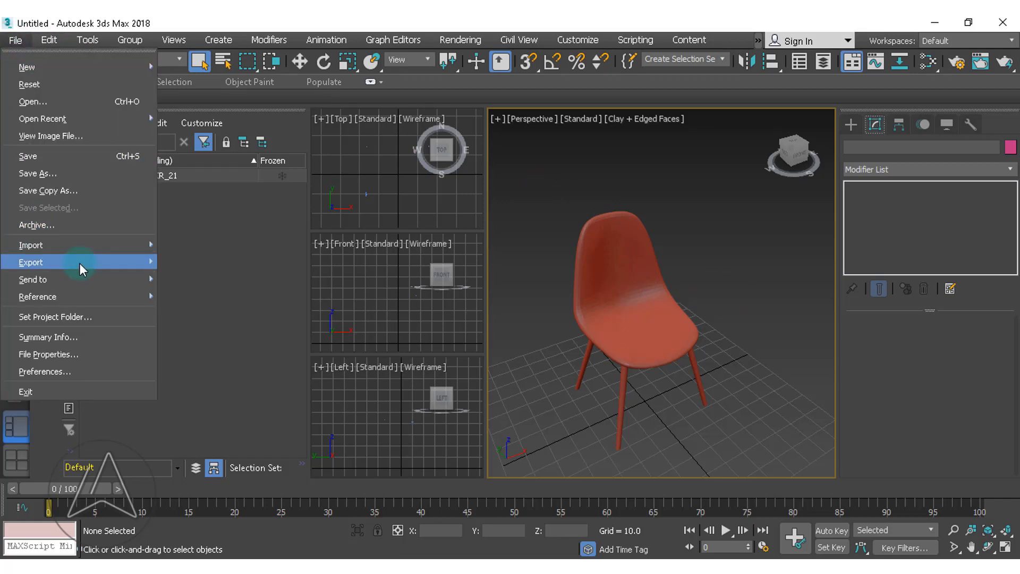
{"action": "mouse_move", "coordinate": [81, 266]}
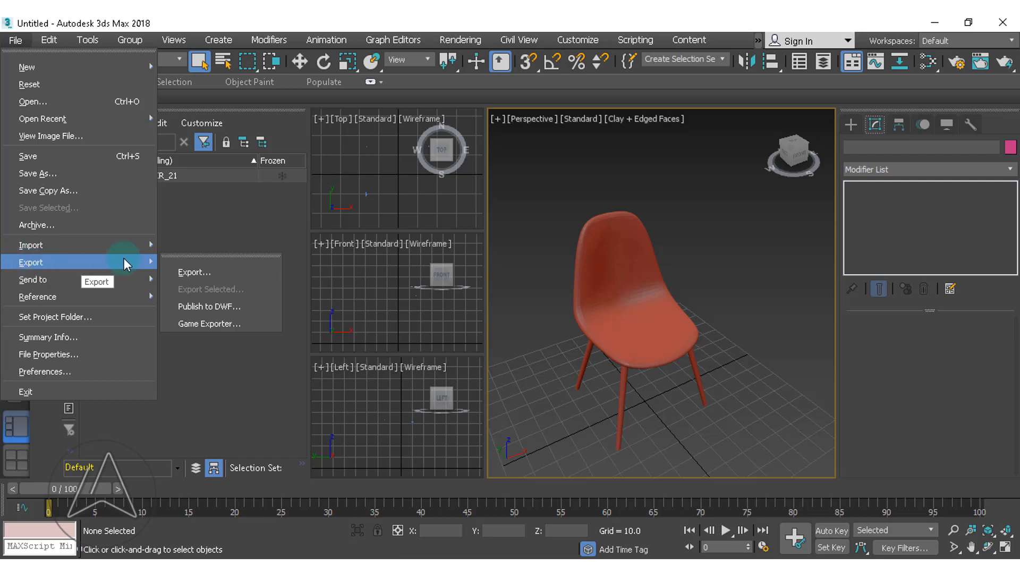
{"action": "left_click", "coordinate": [195, 271]}
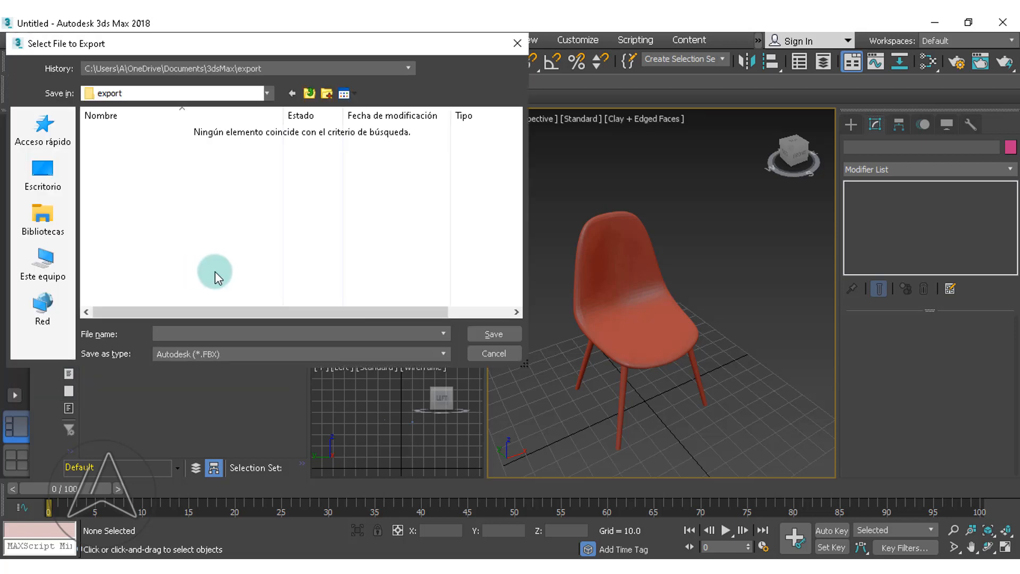
{"action": "left_click", "coordinate": [57, 135]}
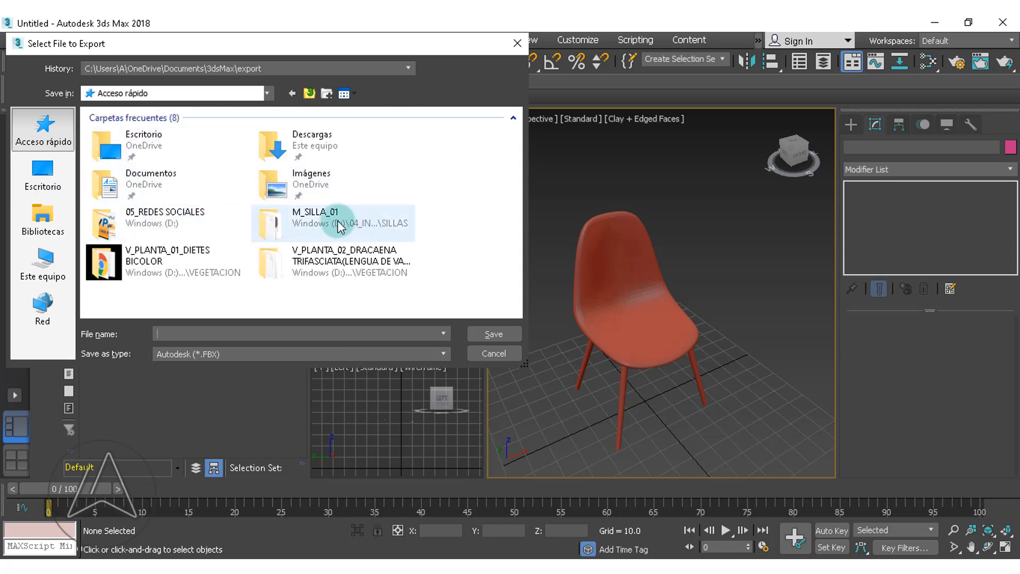
{"action": "double_click", "coordinate": [321, 215]}
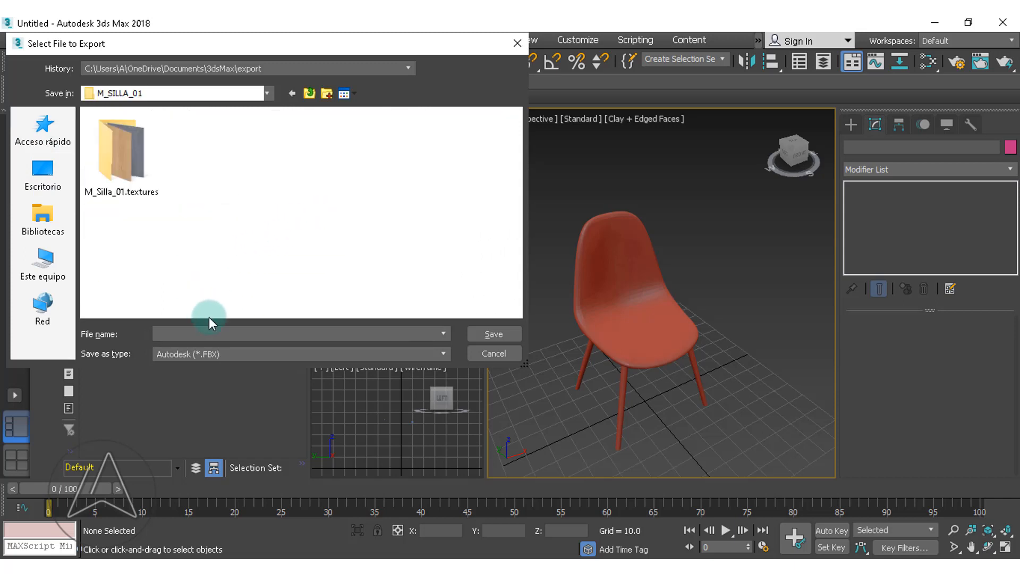
Set the export format to AutoCAD (*.DWG), name the file M_Silla_01(1) and save it.
{"action": "left_click", "coordinate": [261, 354]}
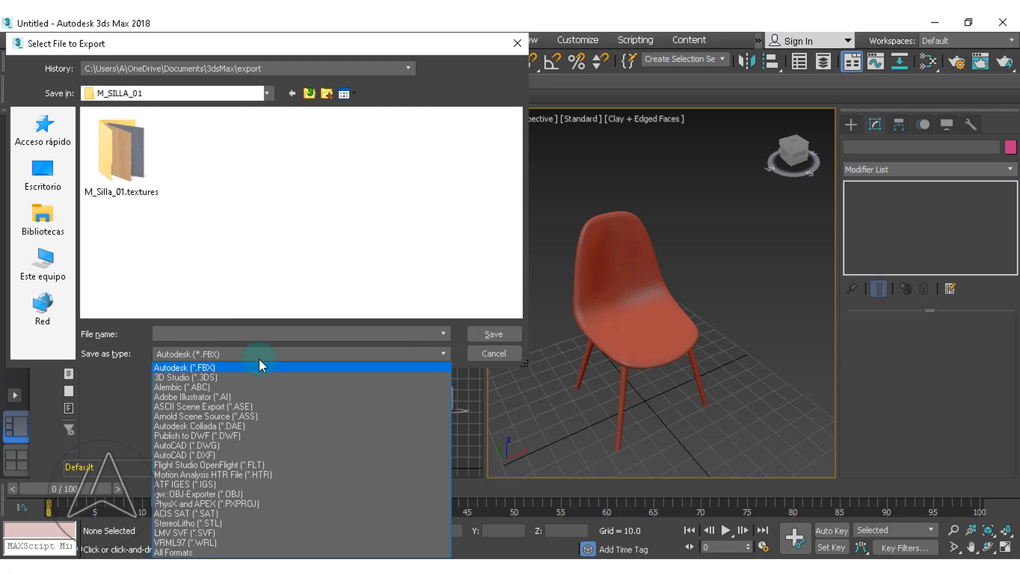
{"action": "left_click", "coordinate": [220, 445]}
{"action": "left_click", "coordinate": [210, 181]}
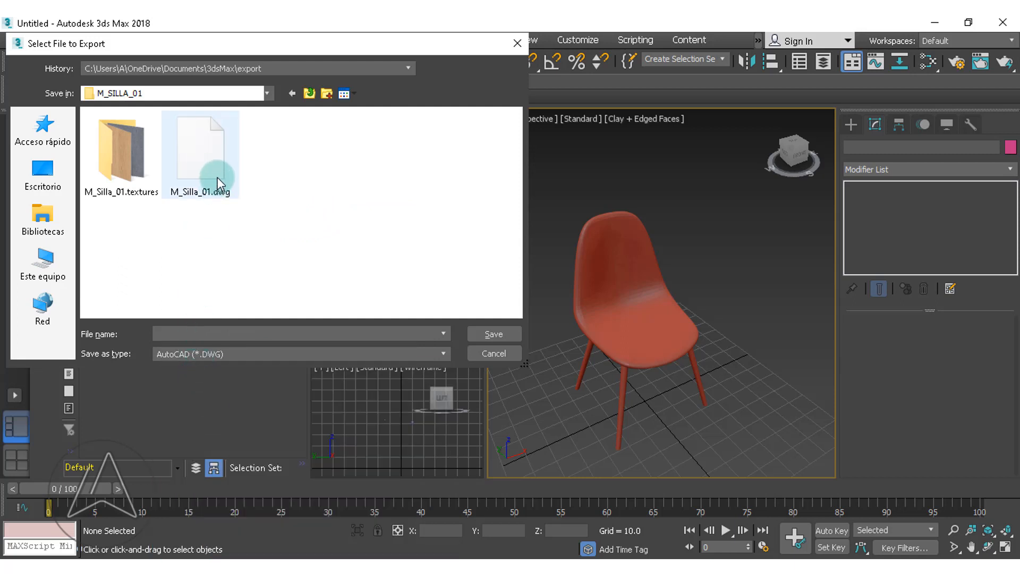
{"action": "double_click", "coordinate": [219, 334]}
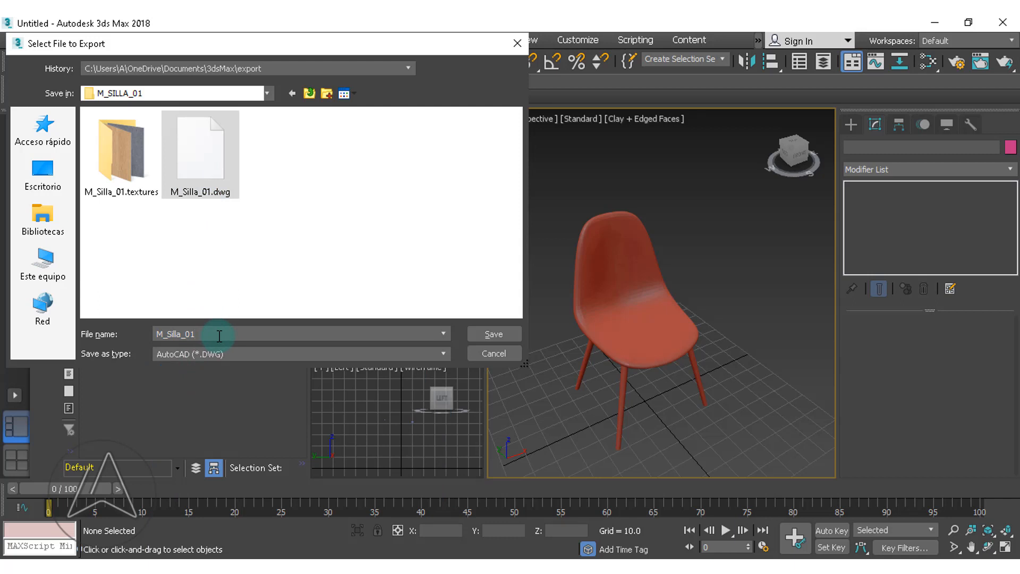
{"action": "type", "text": "(1)"}
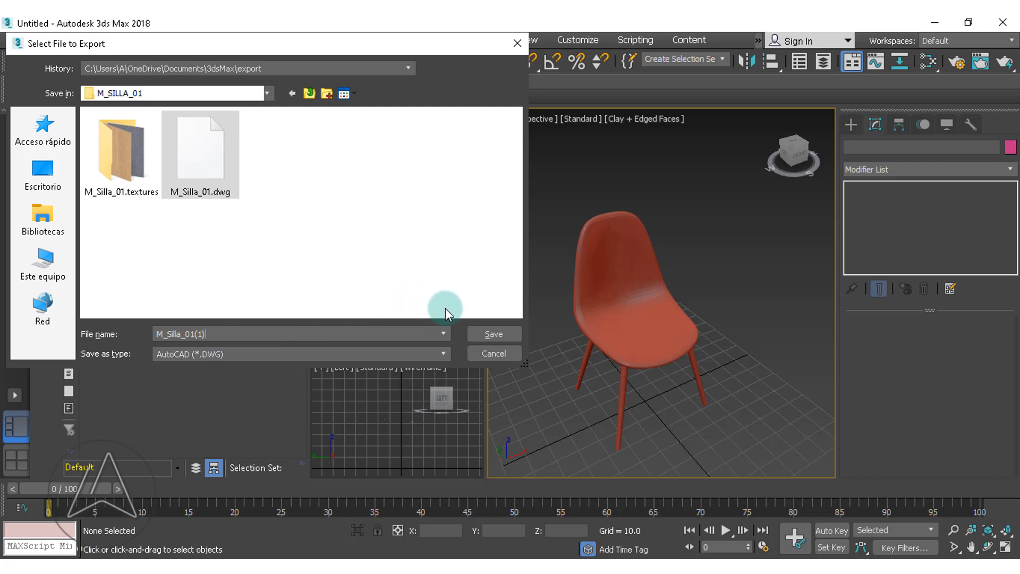
{"action": "left_click", "coordinate": [493, 335]}
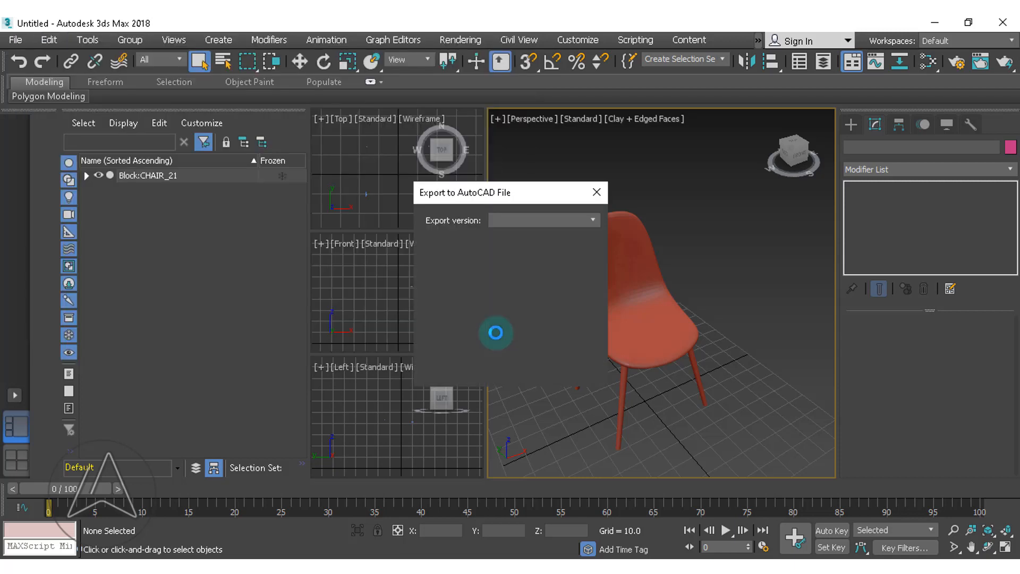
Set the export version to AutoCAD 2007 DWG and complete the export of the chair.
{"action": "left_click", "coordinate": [581, 220]}
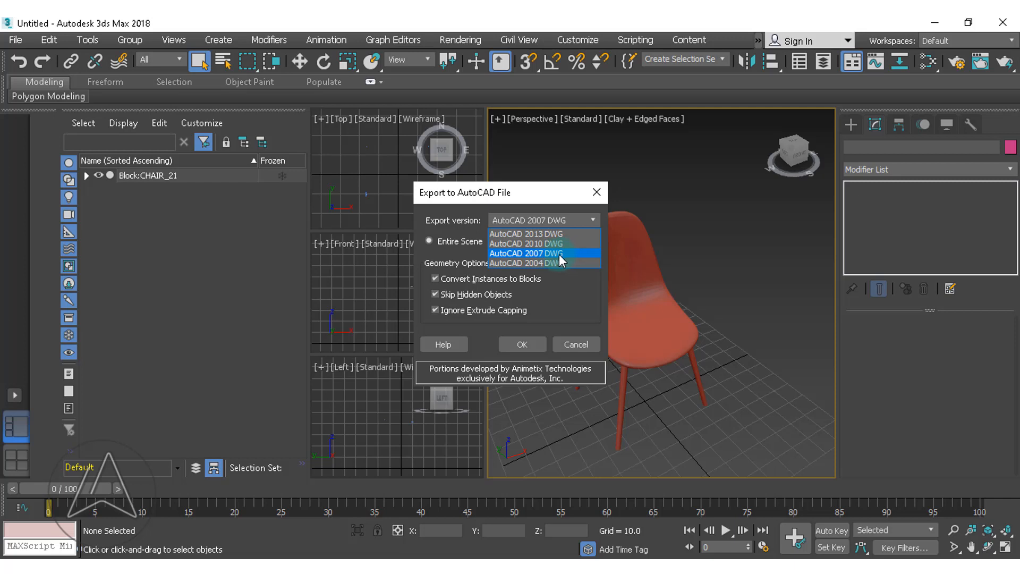
{"action": "left_click", "coordinate": [564, 341]}
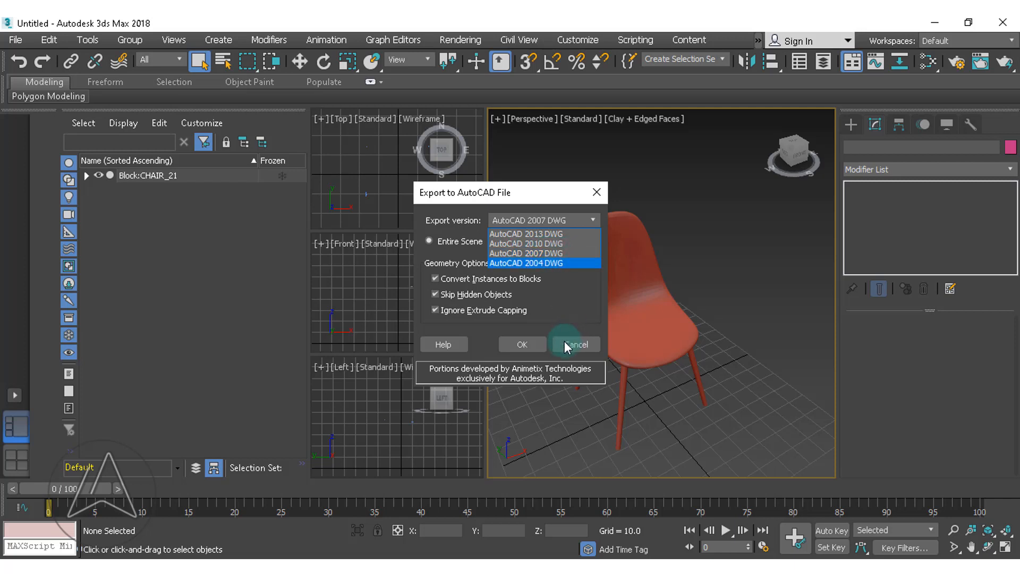
{"action": "left_click", "coordinate": [551, 256]}
{"action": "left_click", "coordinate": [531, 346]}
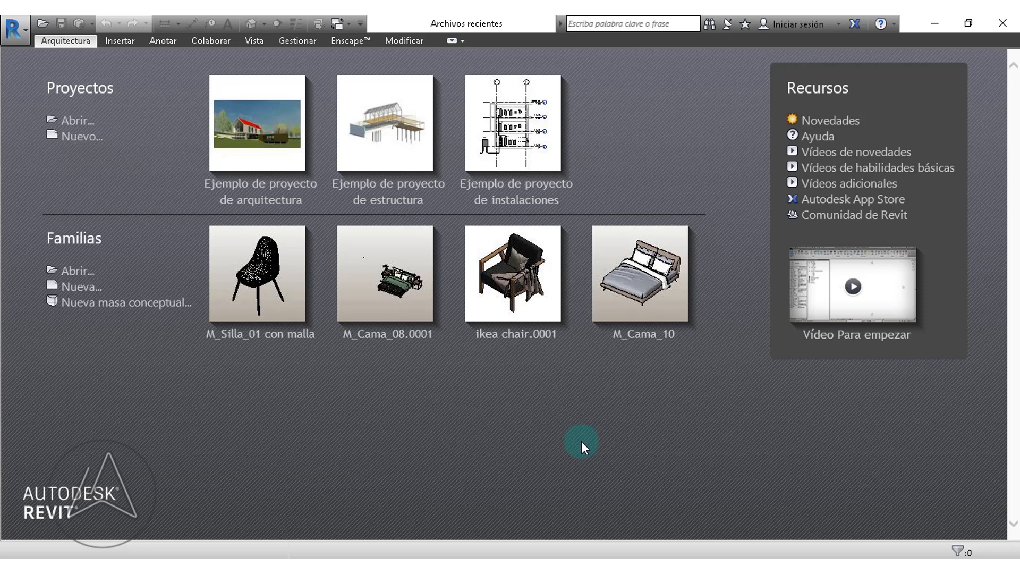
Switch to Revit and create a new family from the Mobiliario métrico.rft template.
{"action": "left_click", "coordinate": [80, 288]}
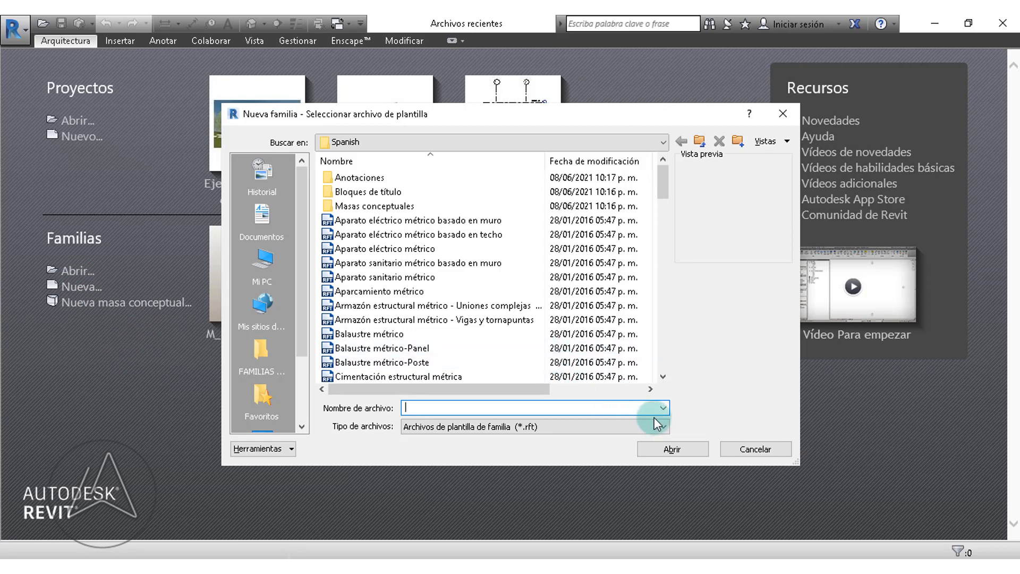
{"action": "type", "text": "mobiliario métrico.rft"}
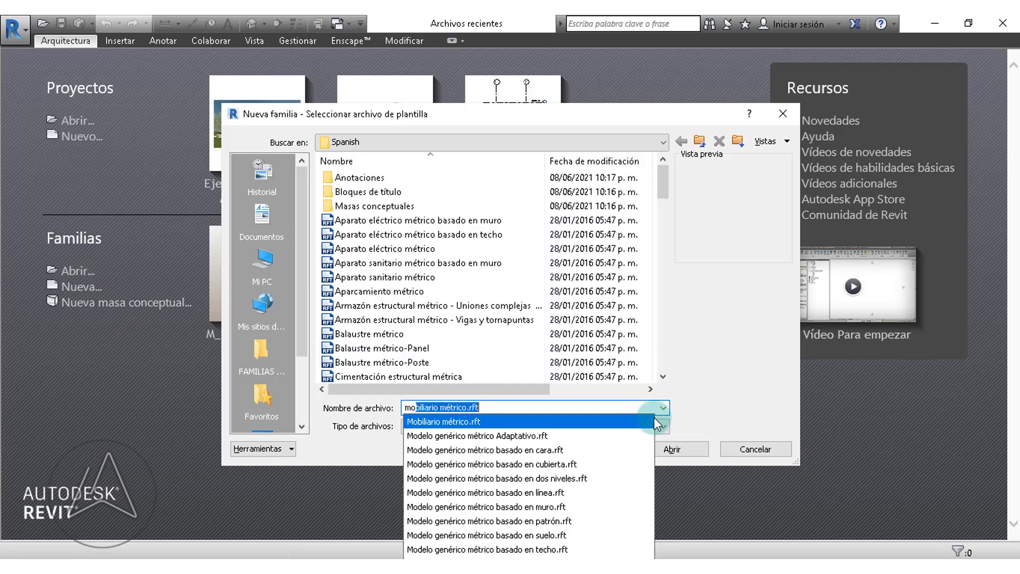
{"action": "key", "text": "Return"}
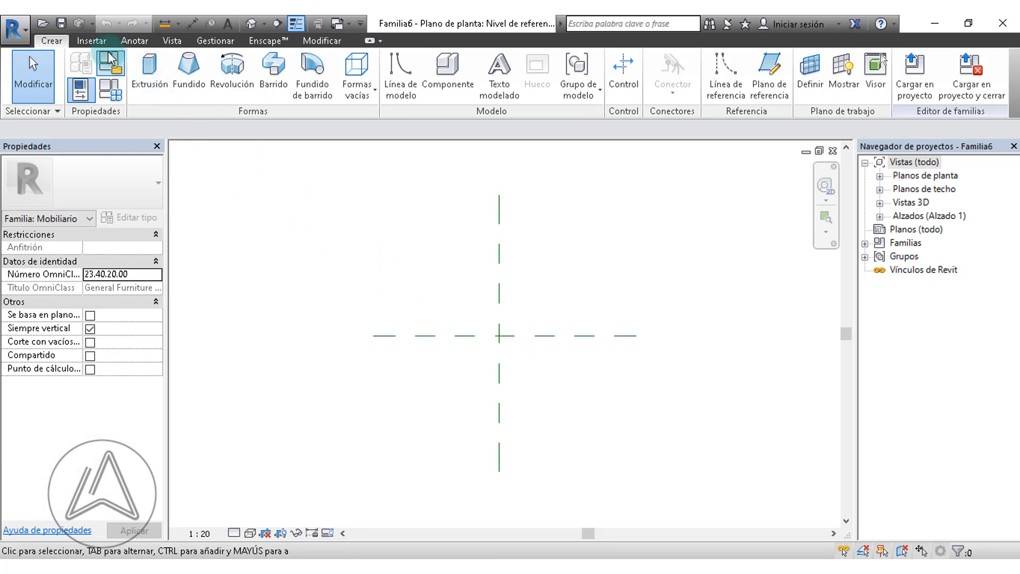
Import the CAD file M_Silla_01(1).DWG into the family's floor plan and set the plan's visual style to Línea oculta.
{"action": "left_click", "coordinate": [90, 41]}
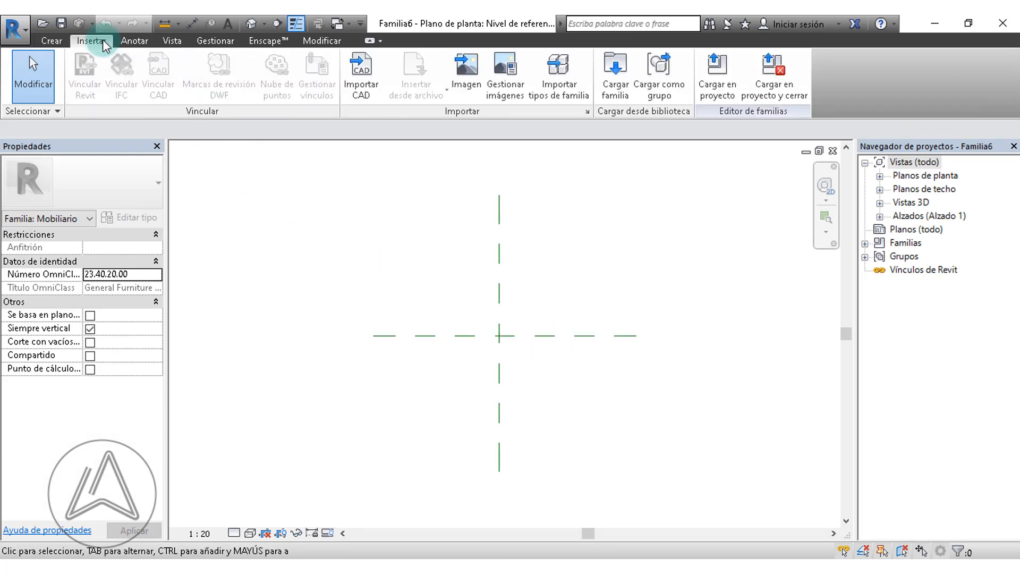
{"action": "left_click", "coordinate": [370, 88]}
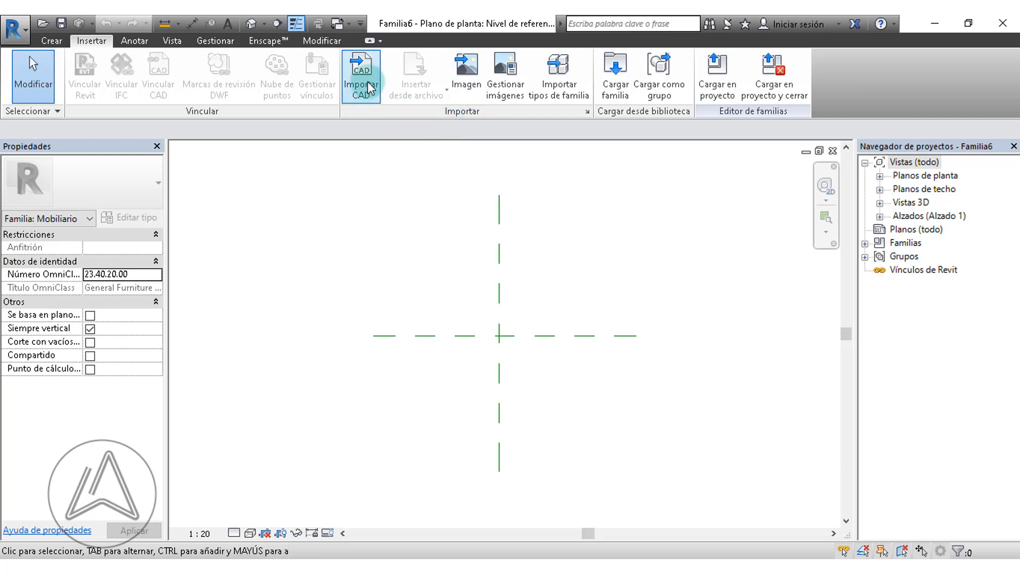
{"action": "left_click", "coordinate": [367, 74]}
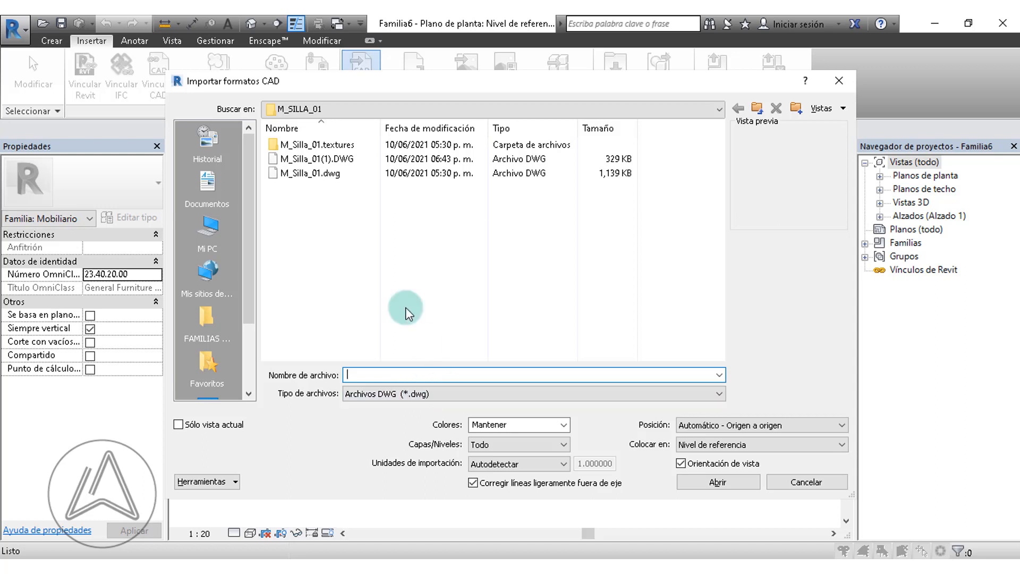
{"action": "left_click", "coordinate": [333, 158]}
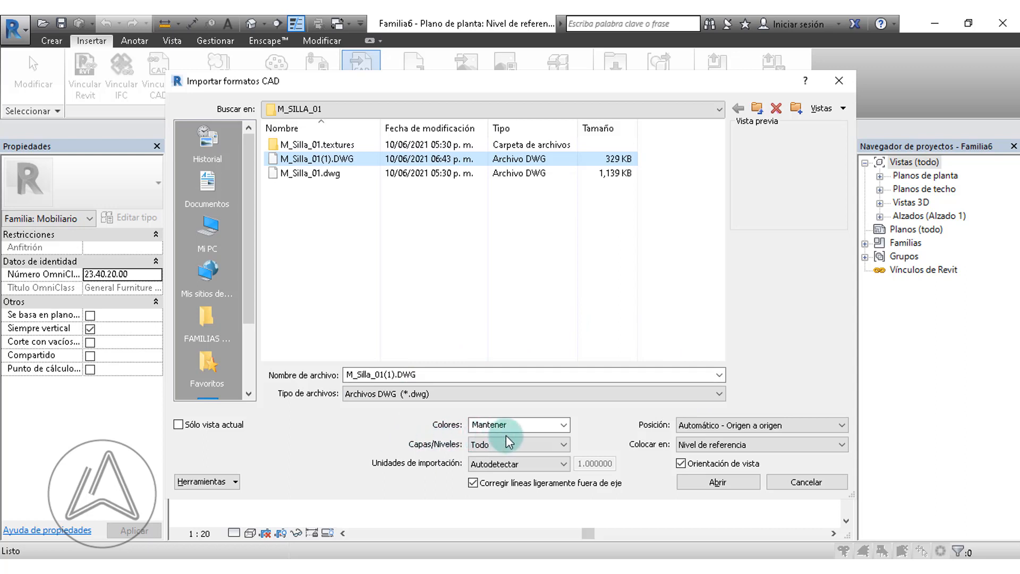
{"action": "left_click", "coordinate": [728, 480]}
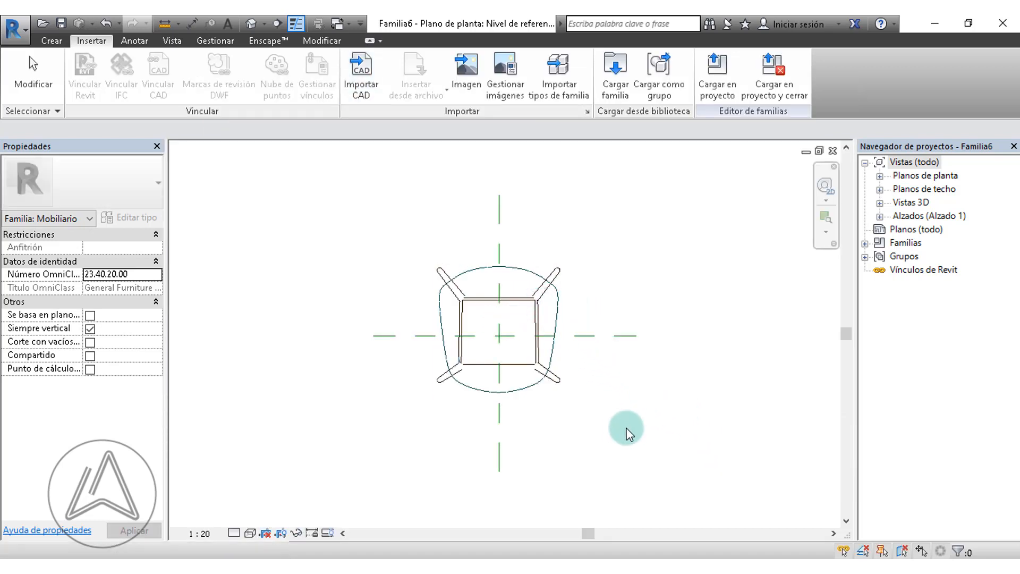
{"action": "left_click", "coordinate": [250, 535]}
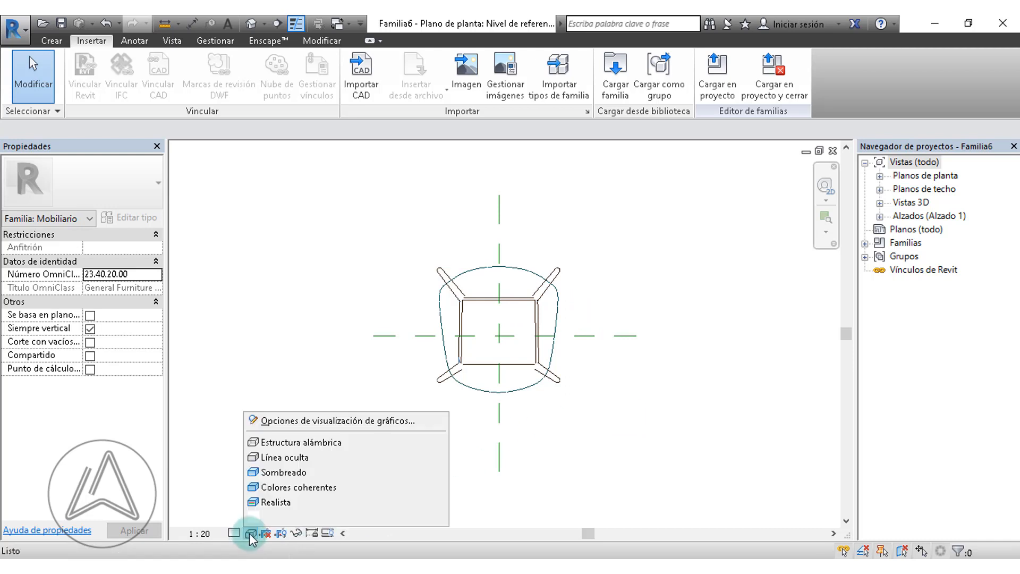
{"action": "left_click", "coordinate": [286, 459]}
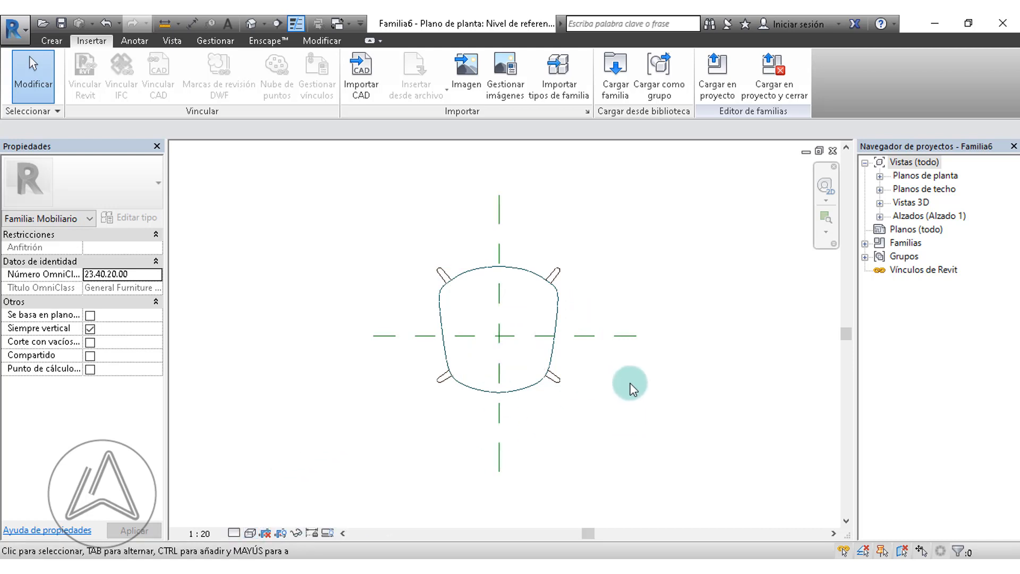
Open the 3D view Vista 1 and inspect the imported chair from an elevated front corner.
{"action": "left_click", "coordinate": [909, 204]}
{"action": "double_click", "coordinate": [909, 204]}
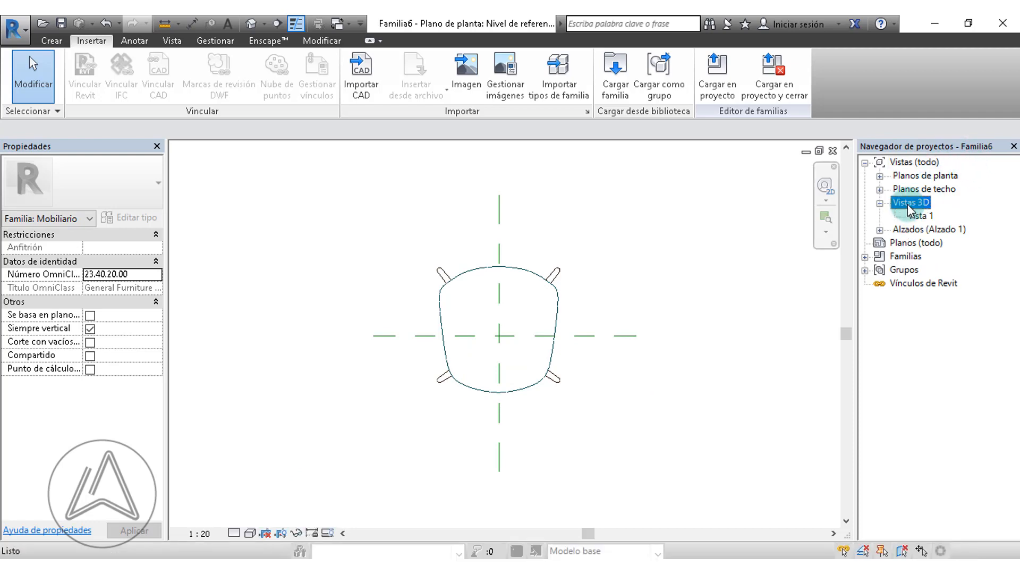
{"action": "double_click", "coordinate": [916, 215]}
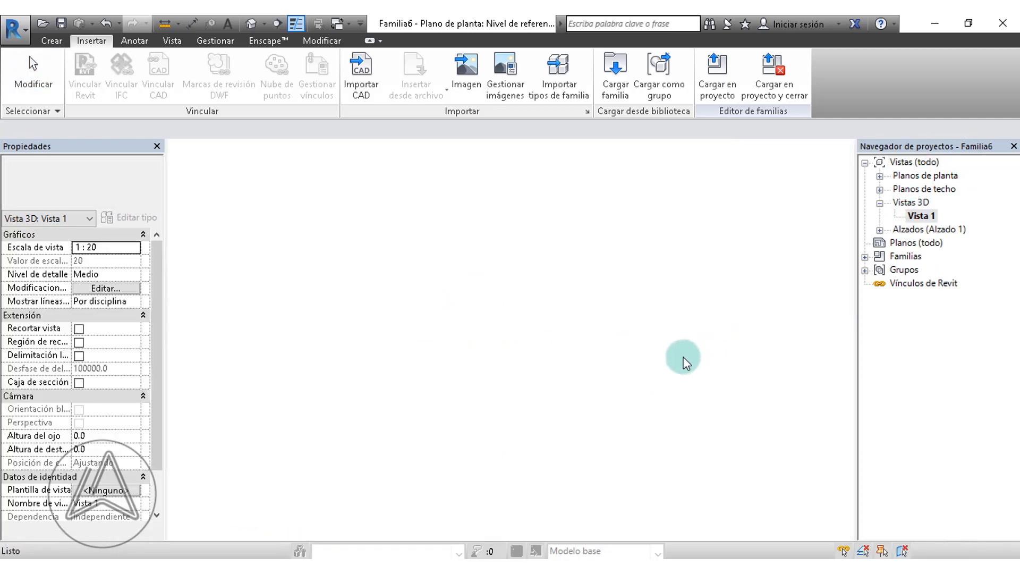
{"action": "left_click", "coordinate": [540, 367]}
{"action": "middle_click_drag", "start_coordinate": [540, 367], "coordinate": [540, 449], "text": "shift"}
{"action": "middle_click_drag", "start_coordinate": [666, 409], "coordinate": [639, 397], "text": "shift"}
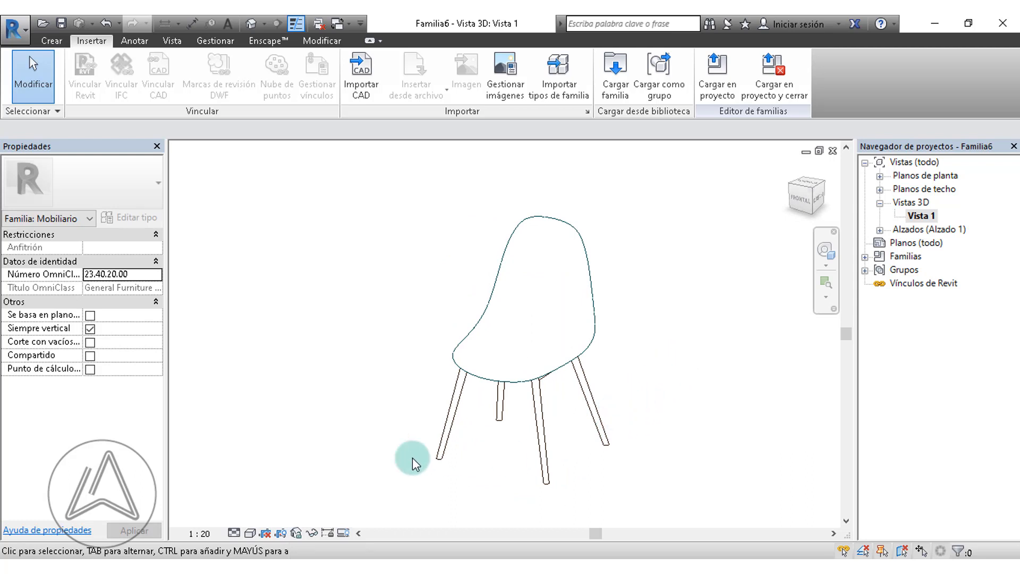
Set the visual style of the 3D view Vista 1 to Sombreado and view the shaded chair.
{"action": "left_click", "coordinate": [250, 533]}
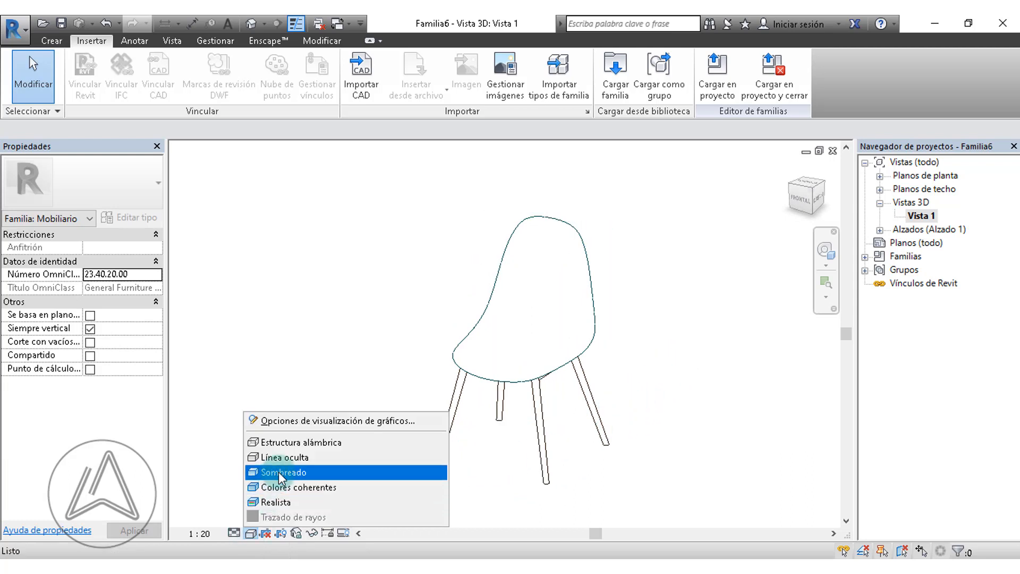
{"action": "left_click", "coordinate": [247, 474]}
{"action": "middle_click_drag", "start_coordinate": [618, 395], "coordinate": [639, 412], "text": "shift"}
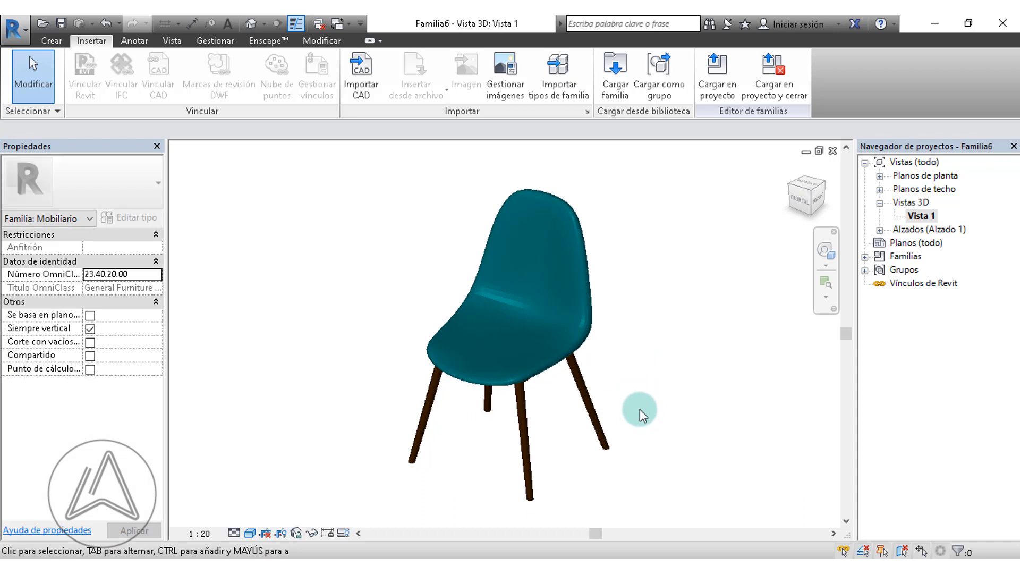